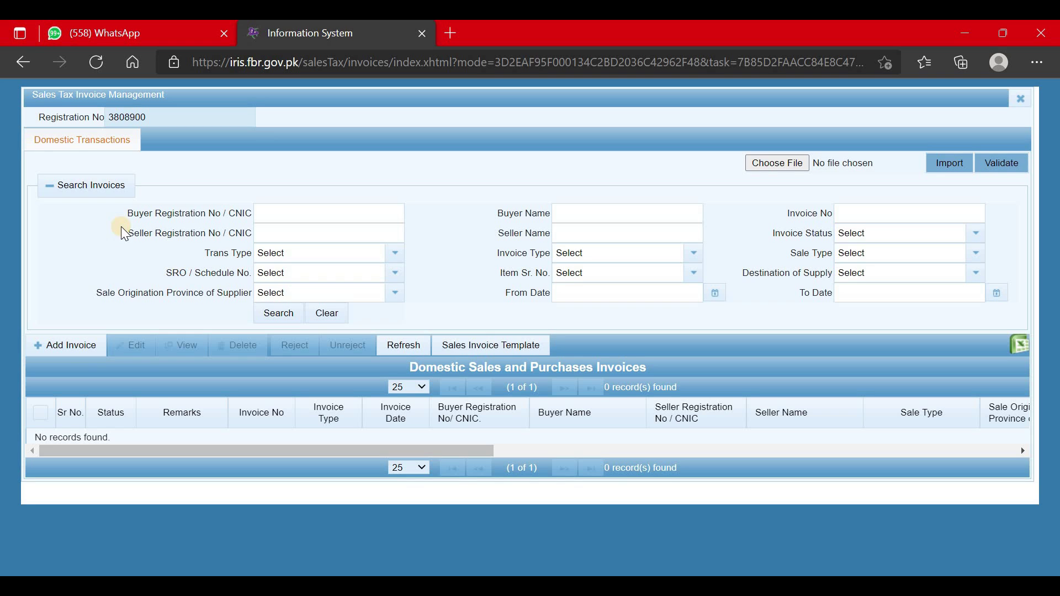
Start a new purchase invoice and enter the seller's CNIC so their name auto-fills.
click(83, 359)
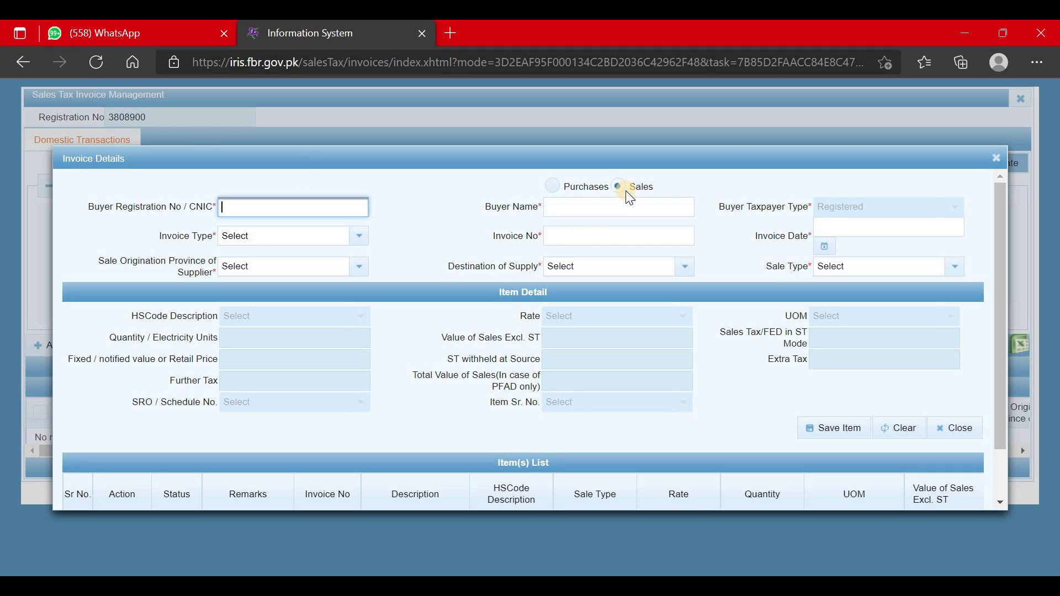
click(555, 186)
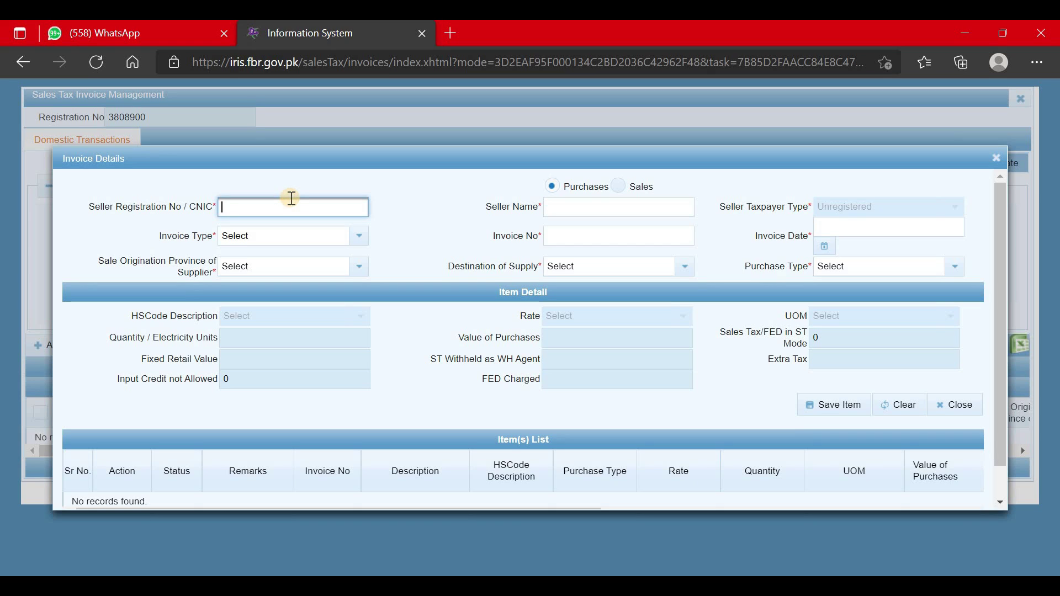
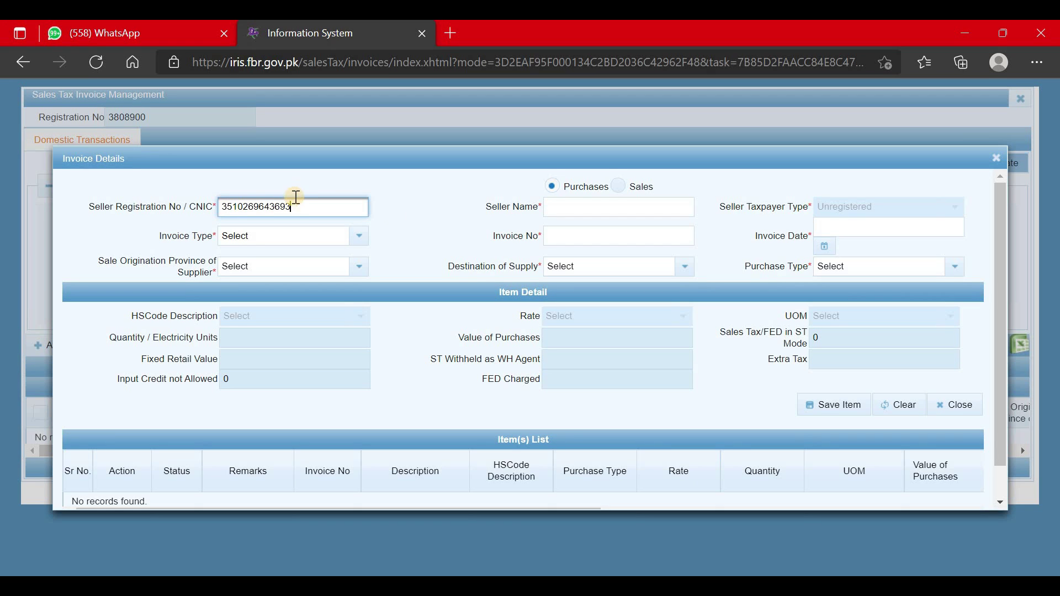
click(443, 213)
Set the invoice type to Purchase Invoice, number 2288, dated 31-12-2021.
click(299, 237)
click(376, 303)
click(597, 234)
text(2288)
click(948, 236)
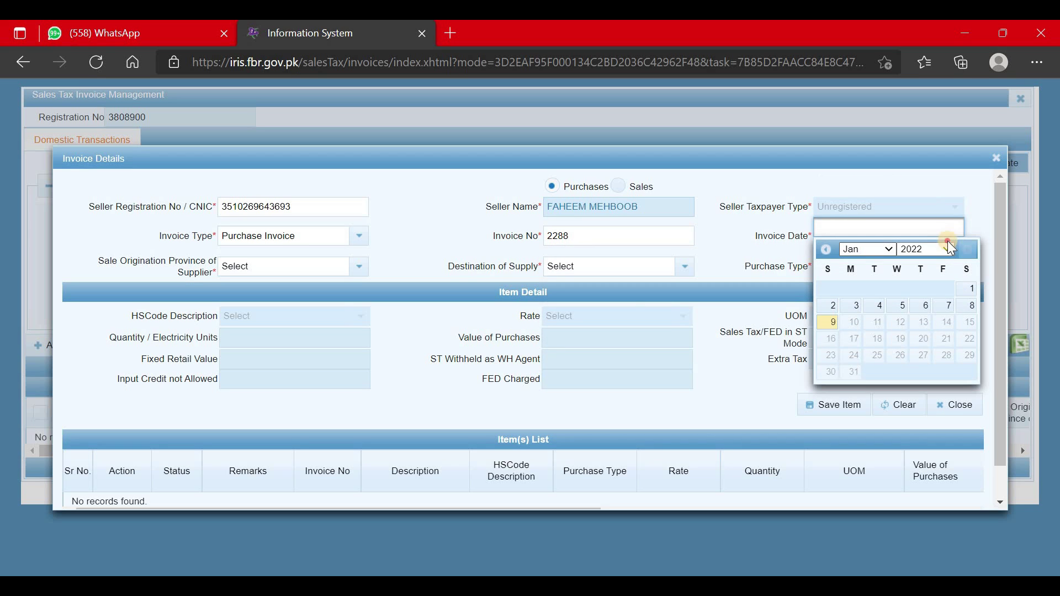
click(940, 249)
click(902, 336)
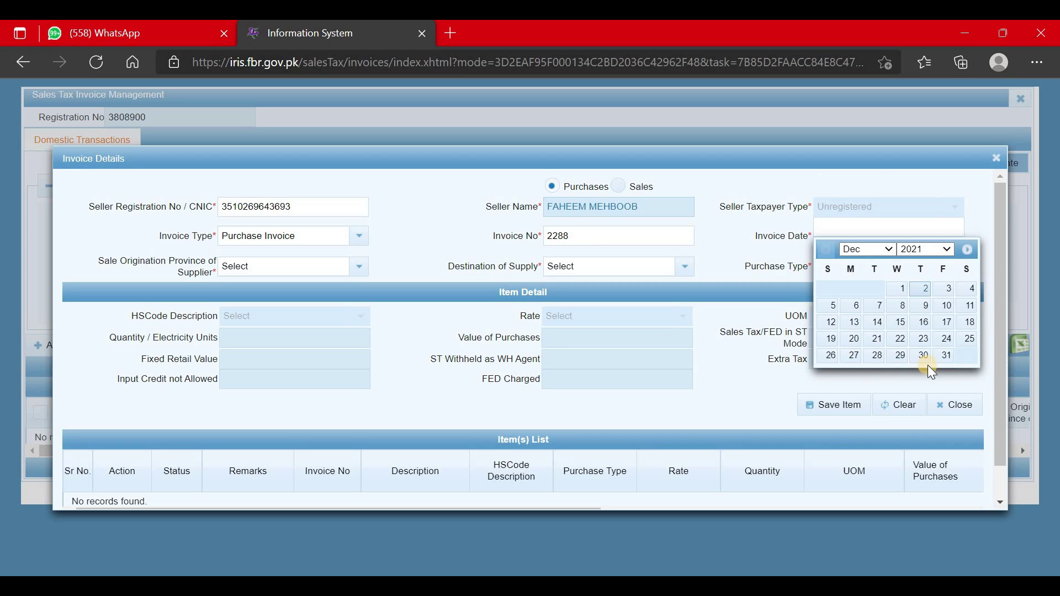
click(946, 355)
click(316, 268)
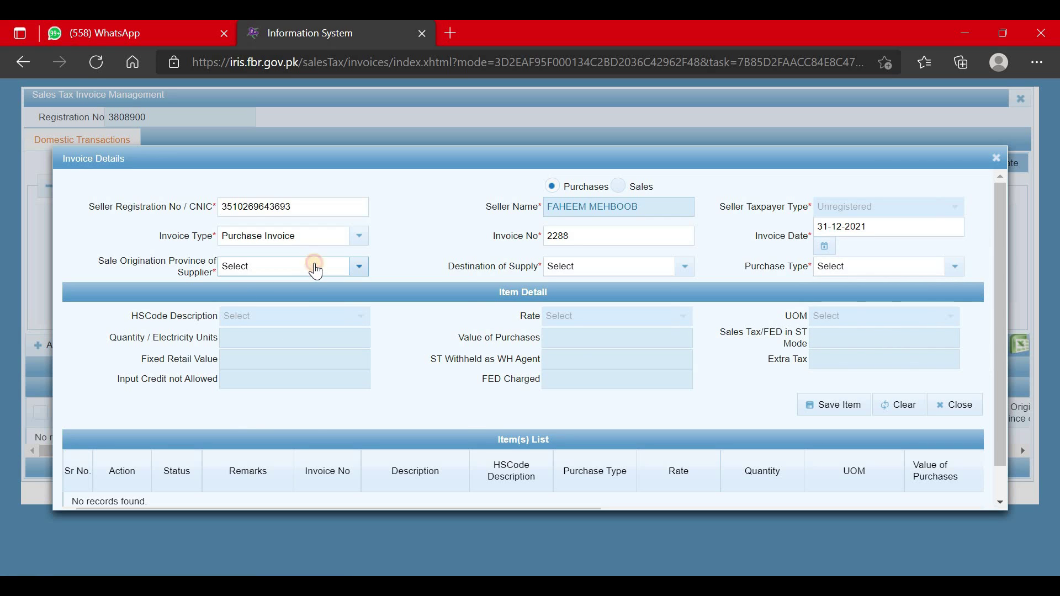
Set supplier province and destination of supply to PUNJAB, with goods at standard rate.
click(323, 430)
click(641, 267)
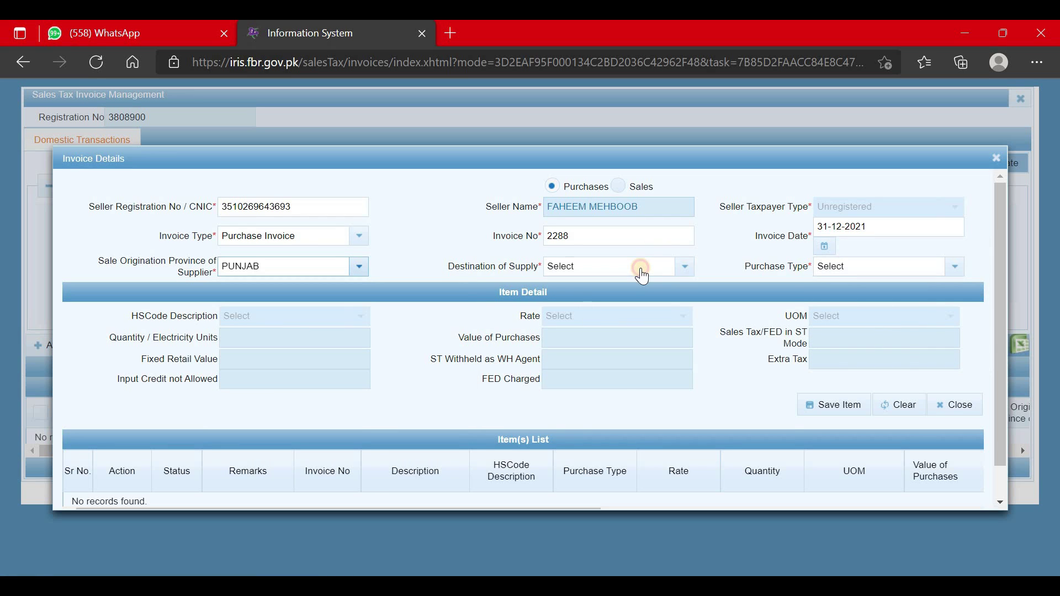
click(604, 426)
click(889, 268)
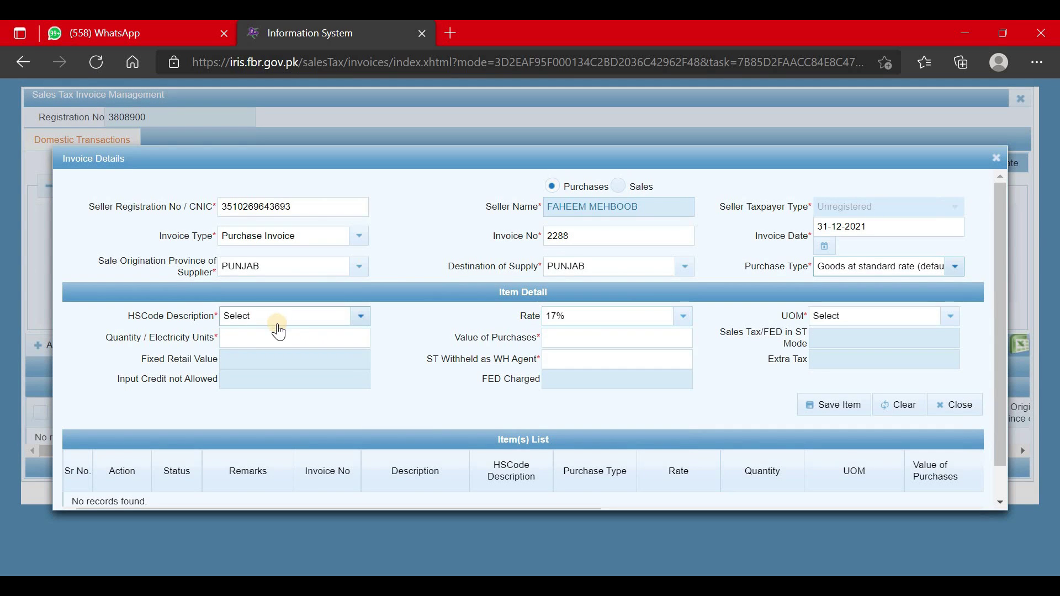
click(278, 319)
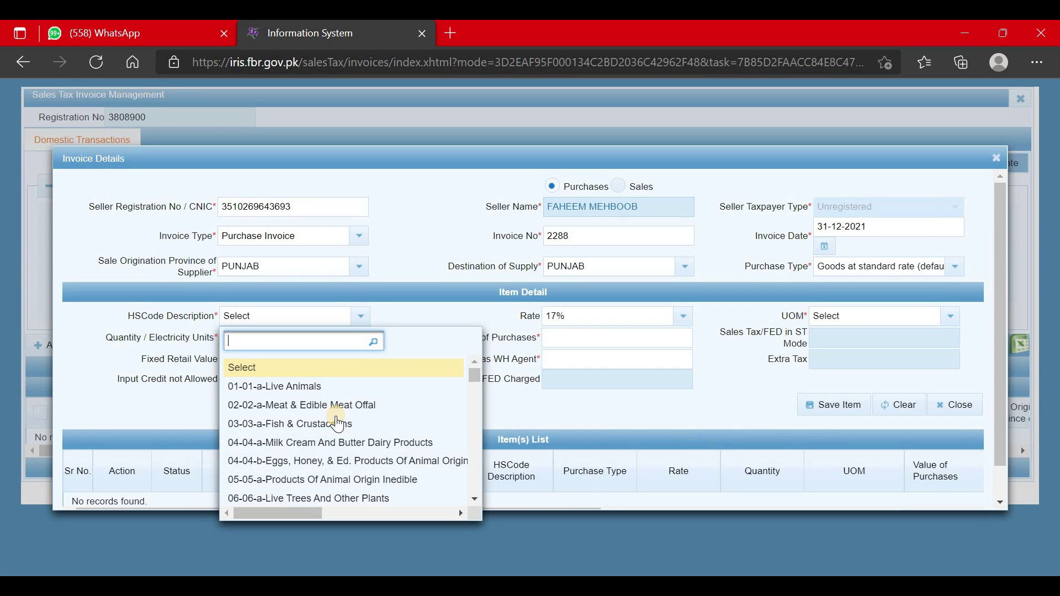
Choose HS code 09-09-a-Tea with Bag as the unit of measure.
scroll(342, 458, down, 3)
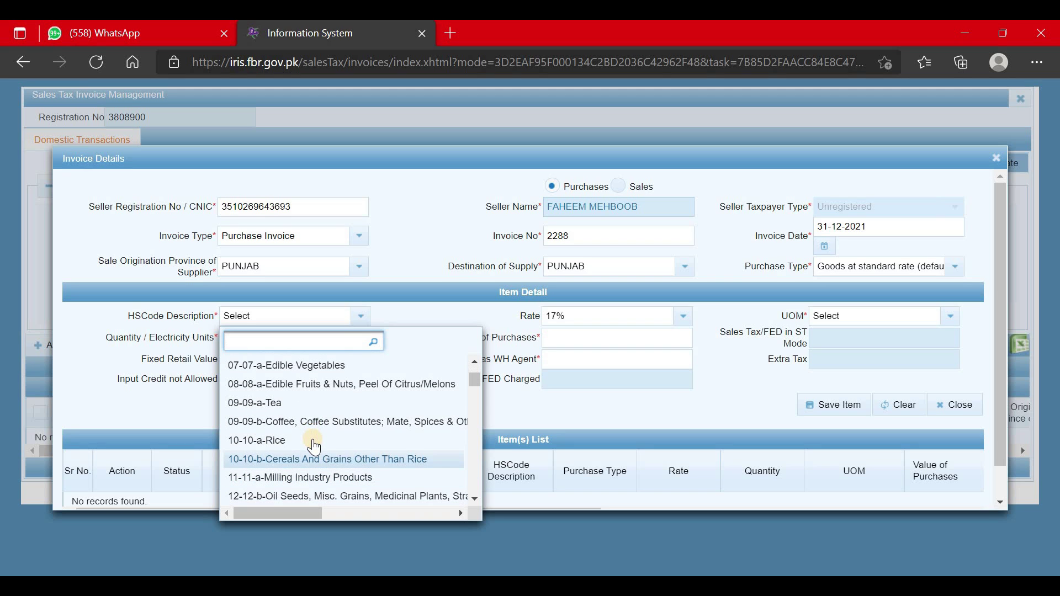
click(359, 403)
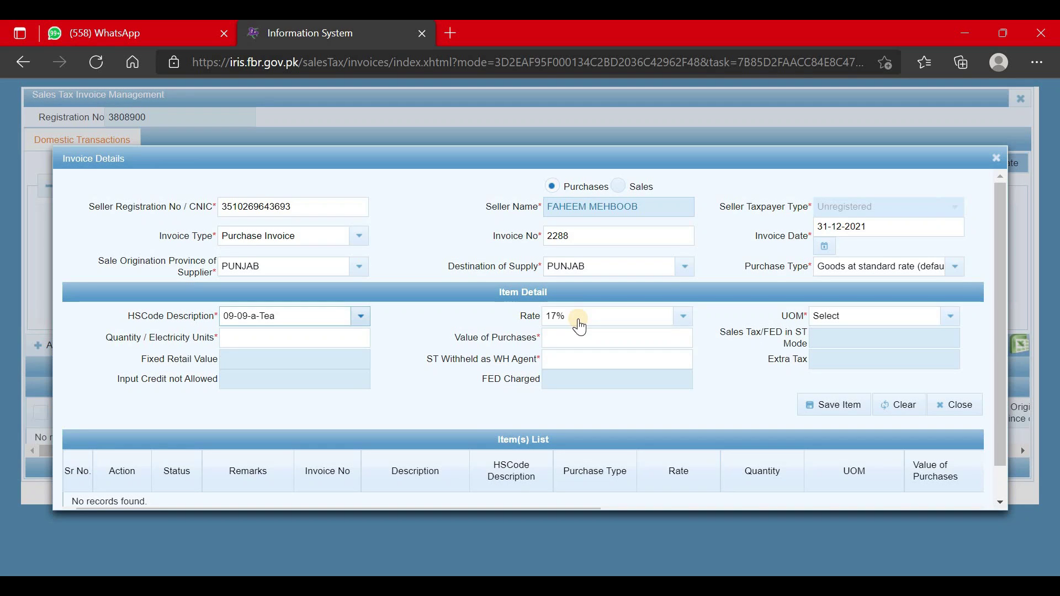
click(890, 320)
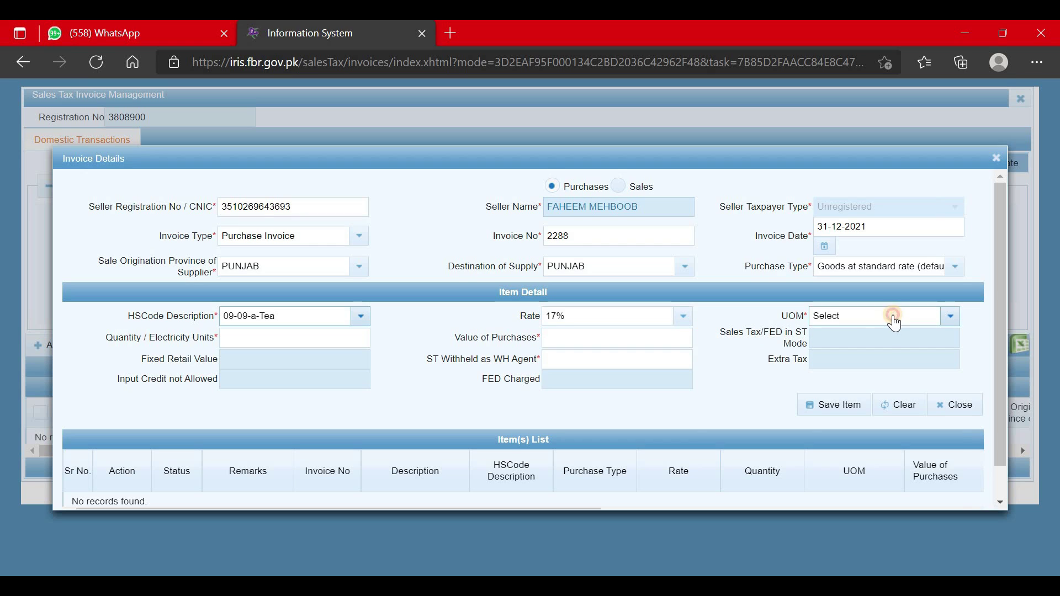
scroll(794, 469, down, 5)
click(769, 503)
click(335, 342)
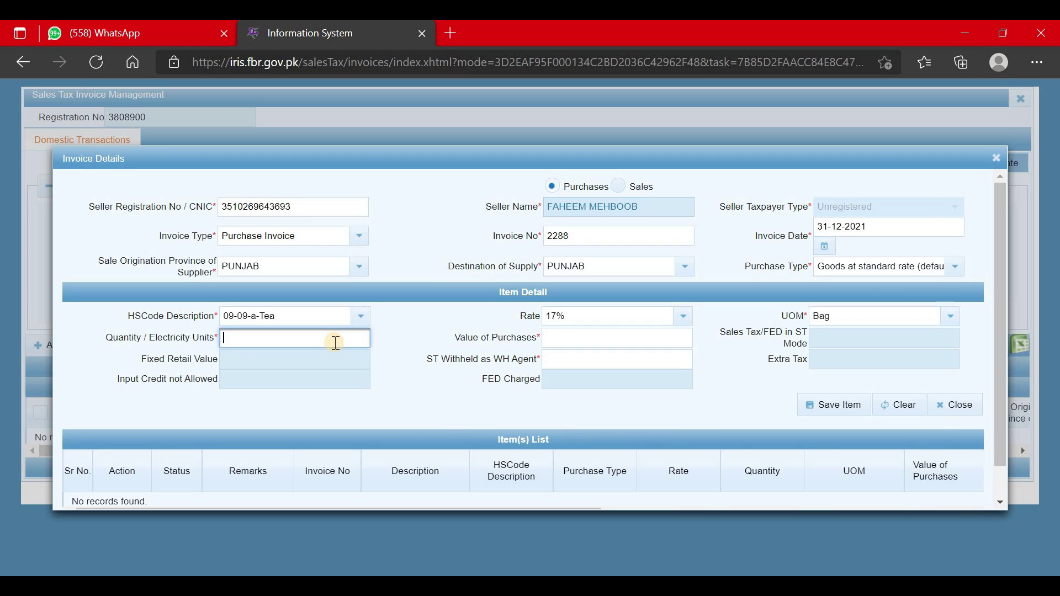
Enter quantity 1 and a purchase value of 100,000 for the tea item.
text(1)
click(595, 331)
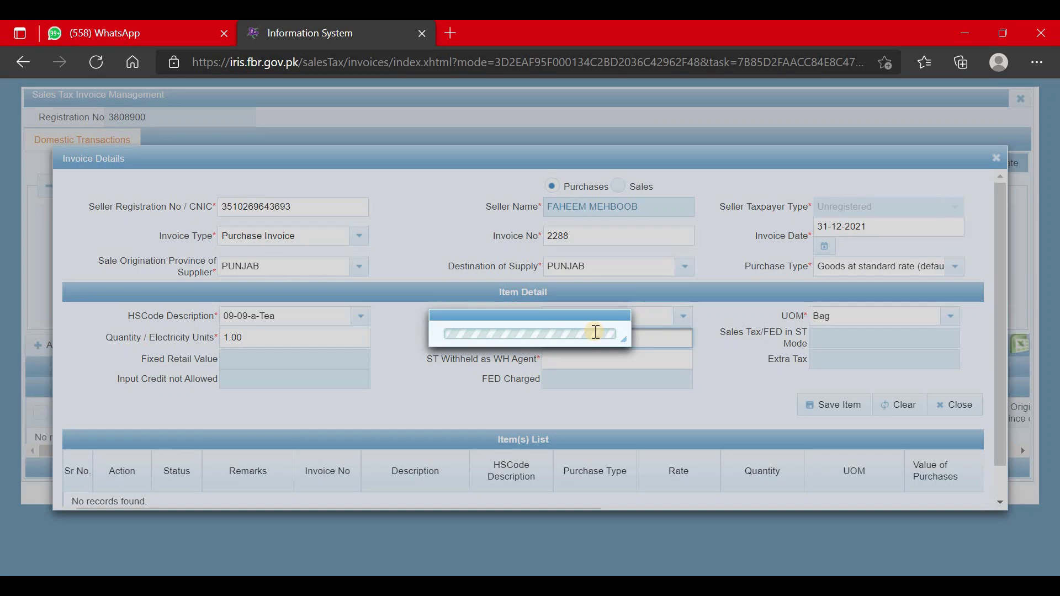
text(100,000)
click(787, 373)
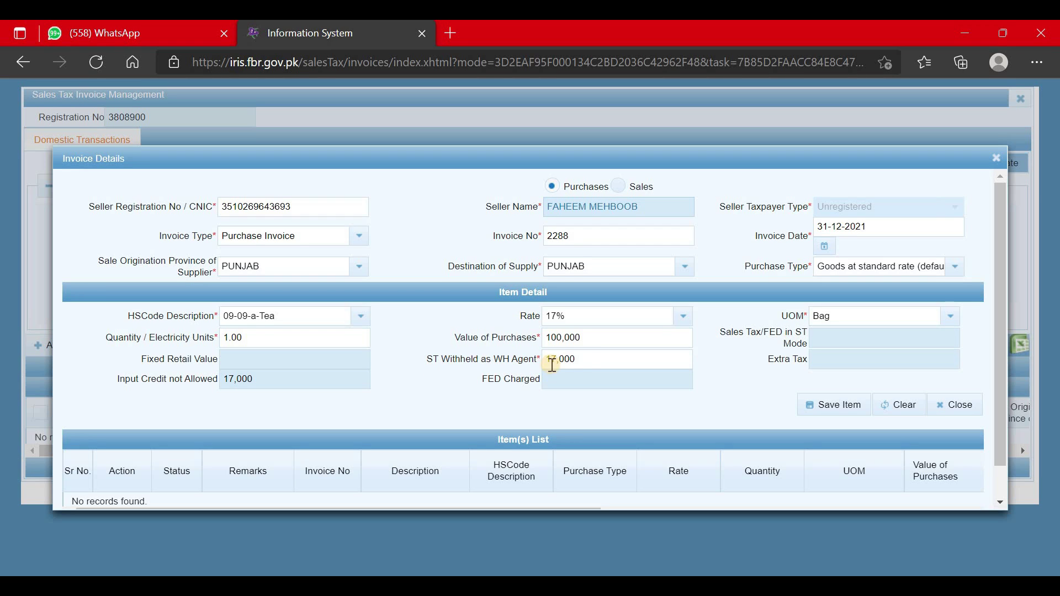
Clear the auto-filled 17,000 ST withheld amount and attempt saving the item.
click(580, 359)
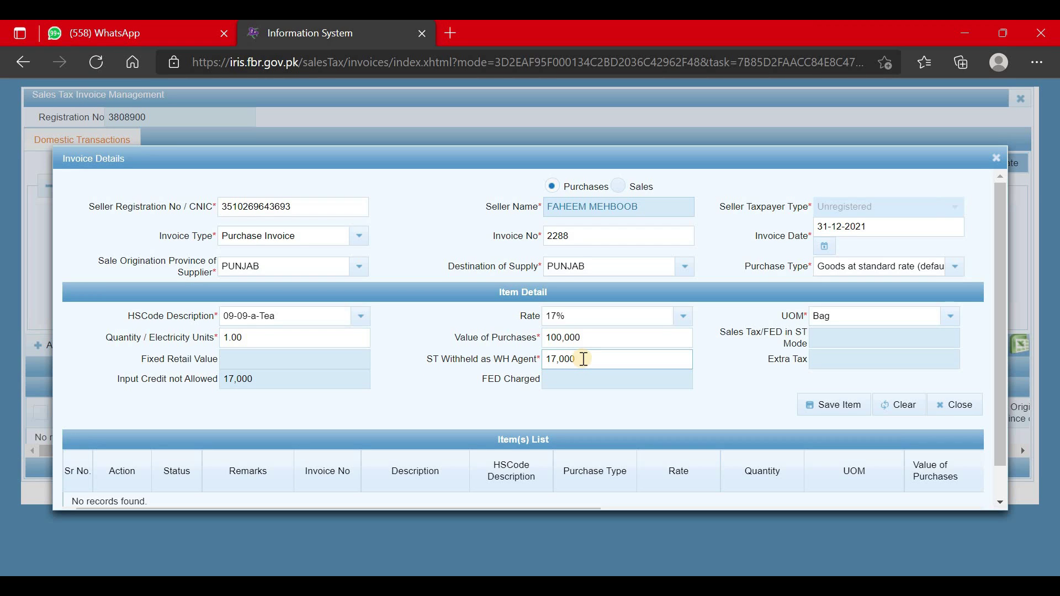
click(589, 361)
drag(589, 361, 513, 360)
key(BackSpace)
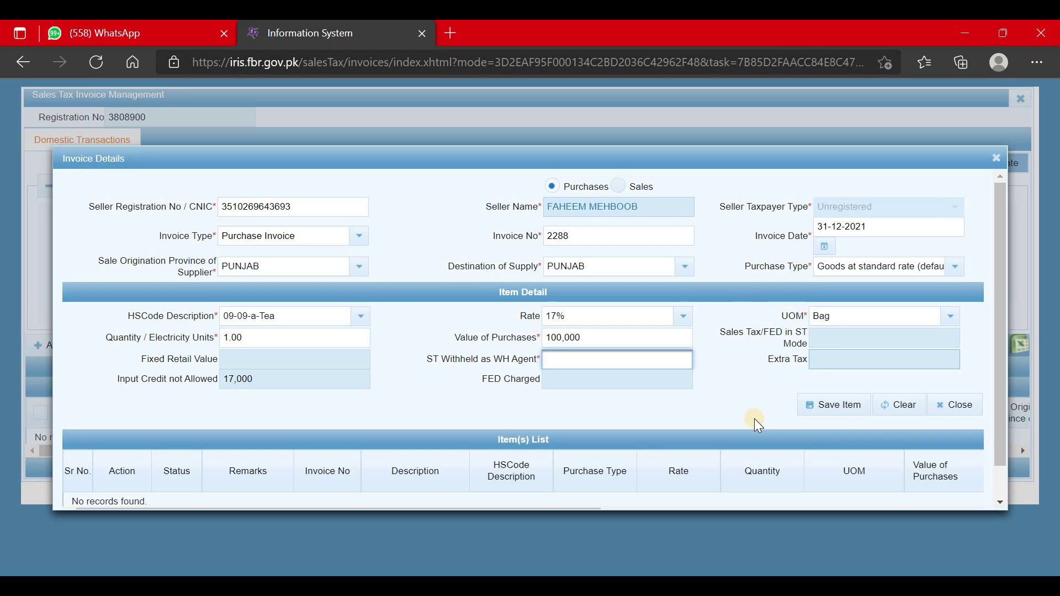
click(833, 405)
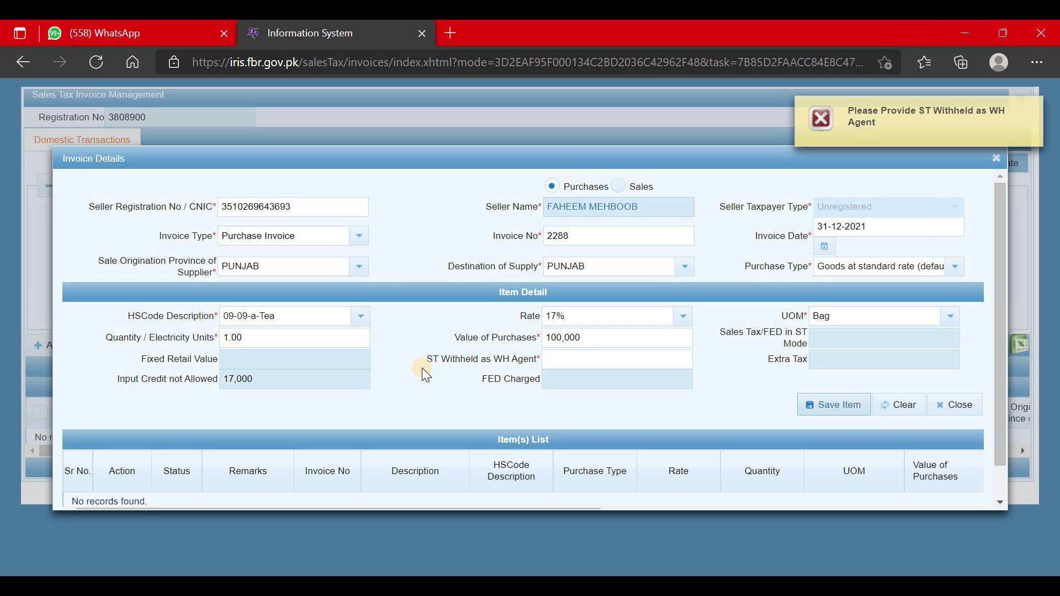
click(583, 358)
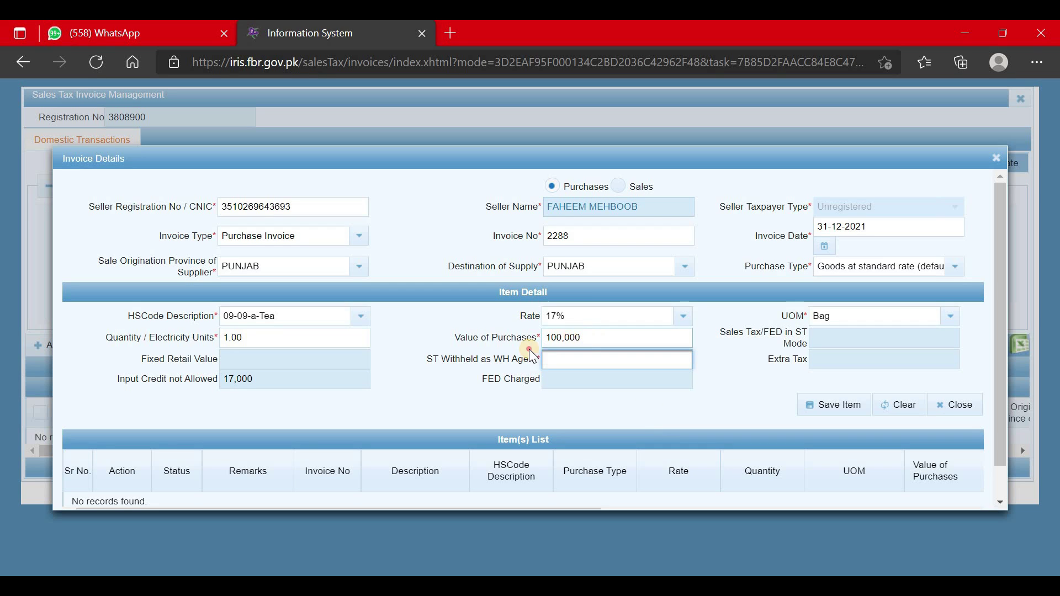
key(shift+Tab)
In Excel, turn G7 into the formula =100000/117%*5% to compute the withheld tax.
key(alt+Tab)
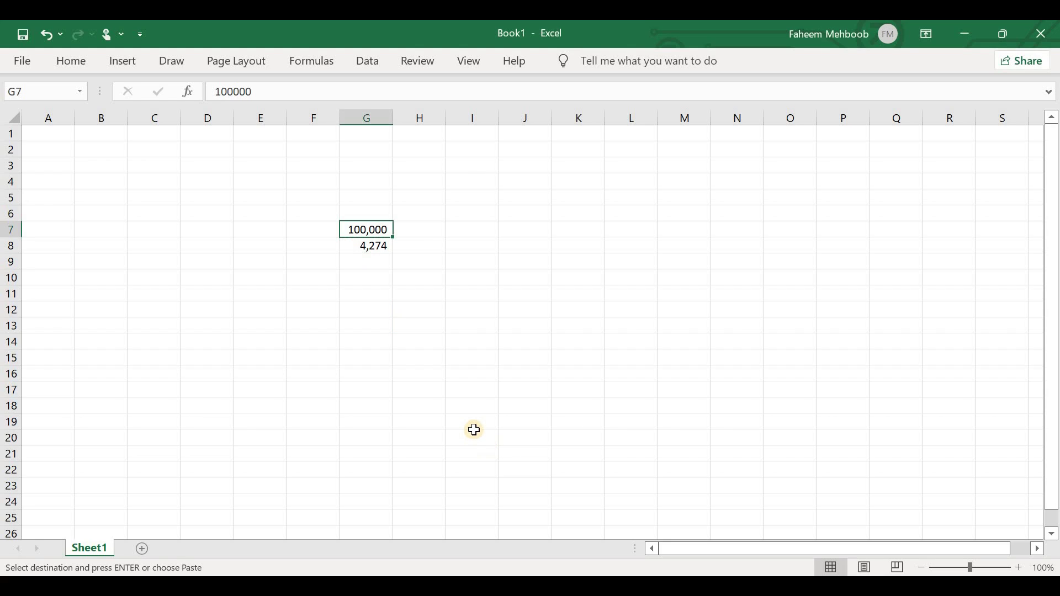
key(F2)
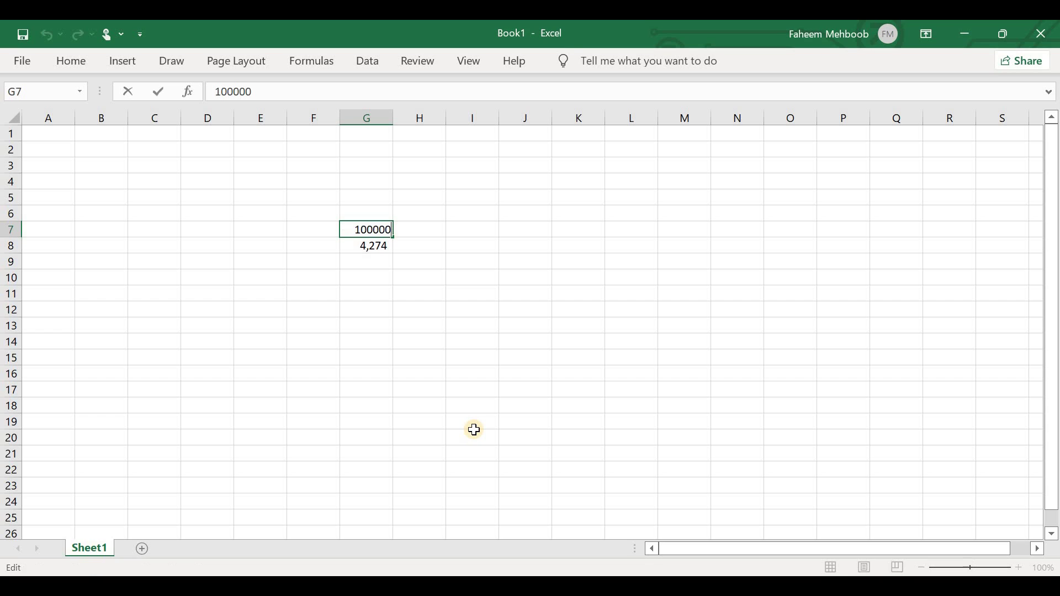
key(F2)
drag(474, 432, 472, 424)
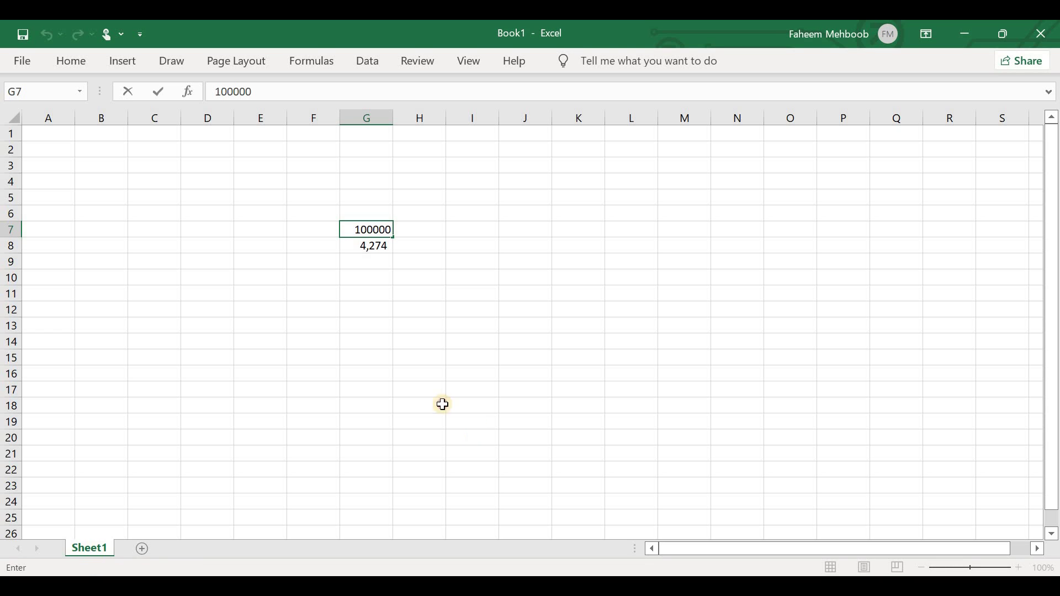
drag(385, 220, 373, 229)
click(377, 232)
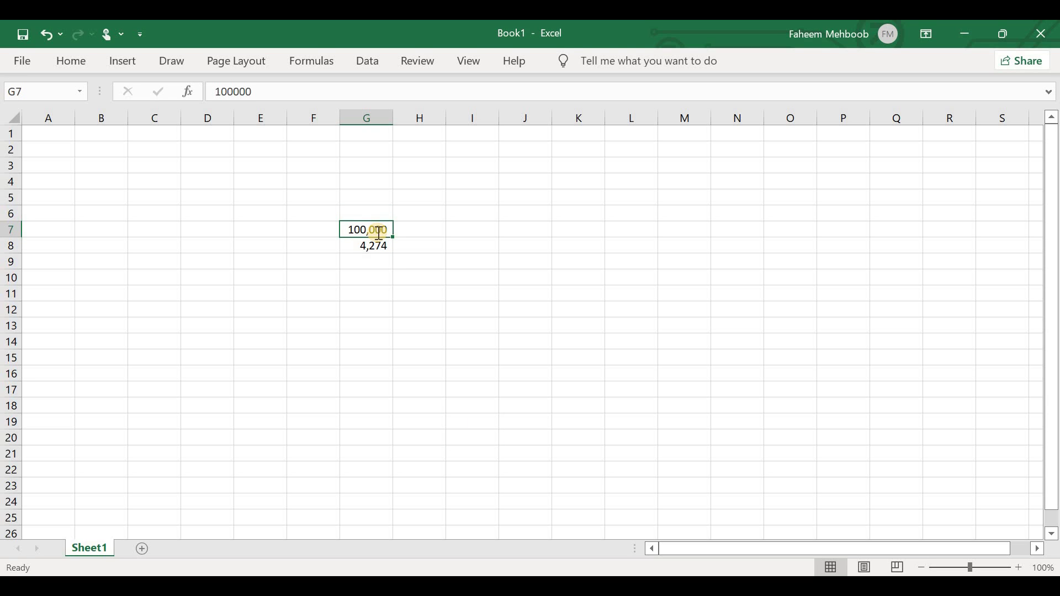
key(F2)
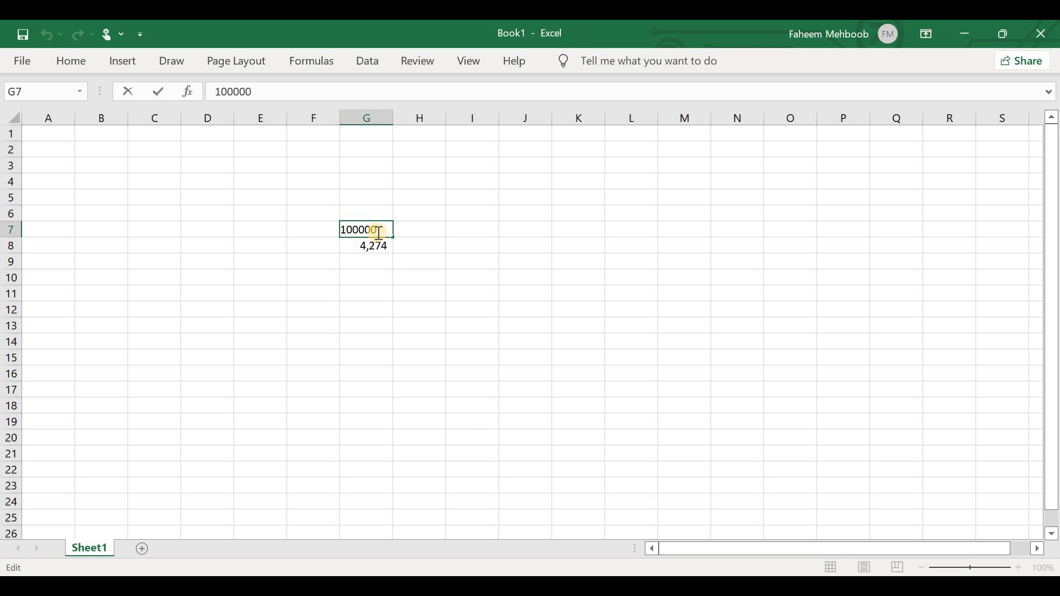
key(Home)
text(=100000/11)
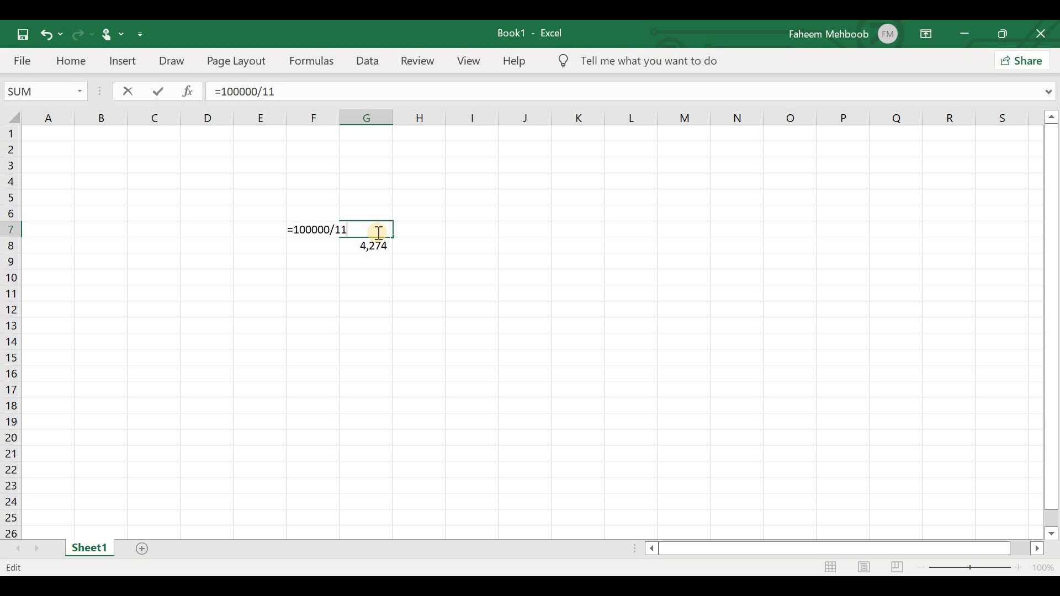
text(7*5)
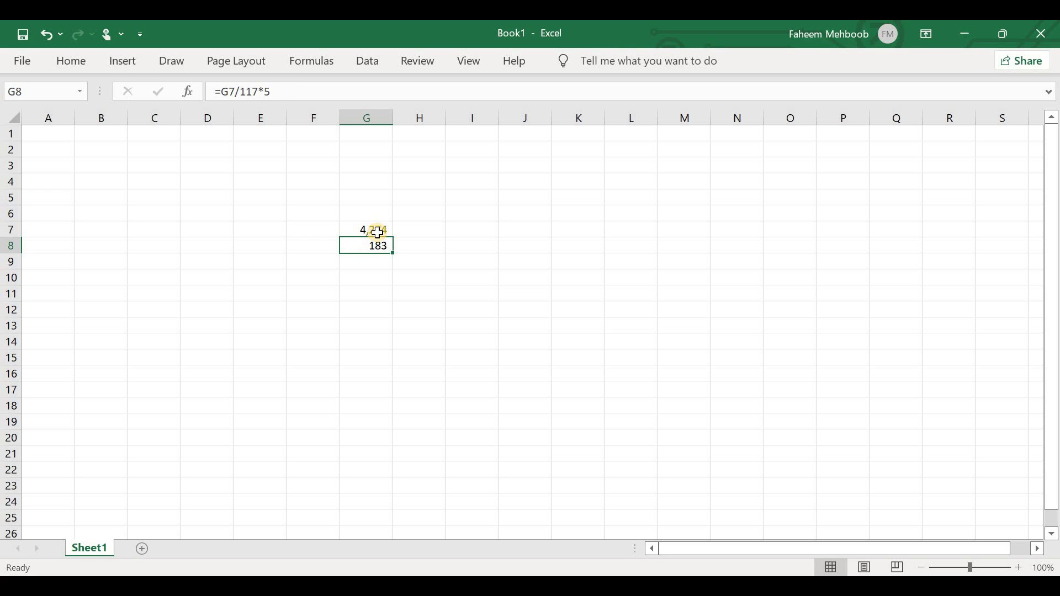
click(377, 233)
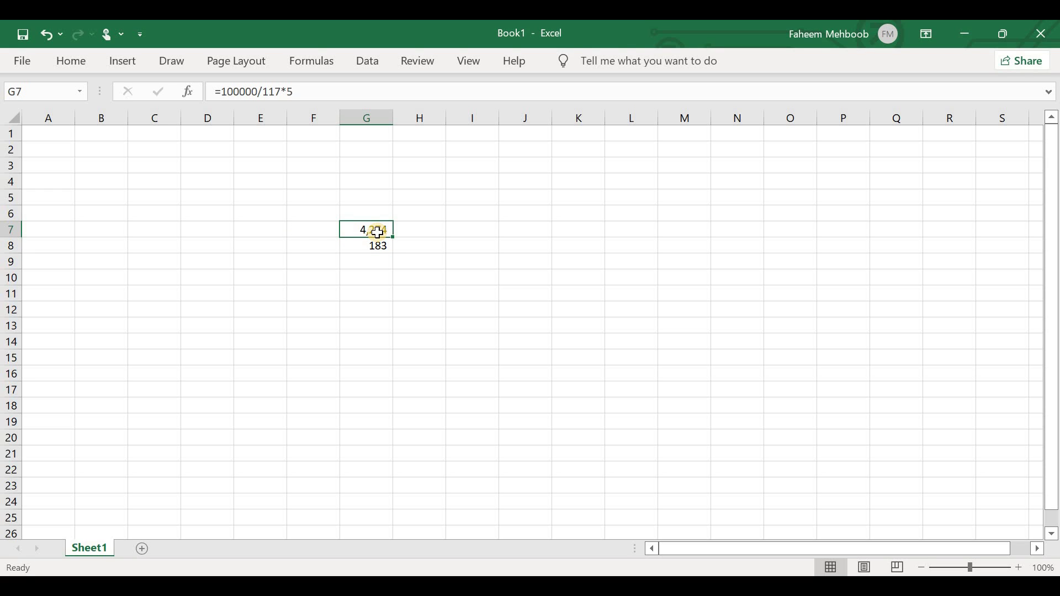
key(F2)
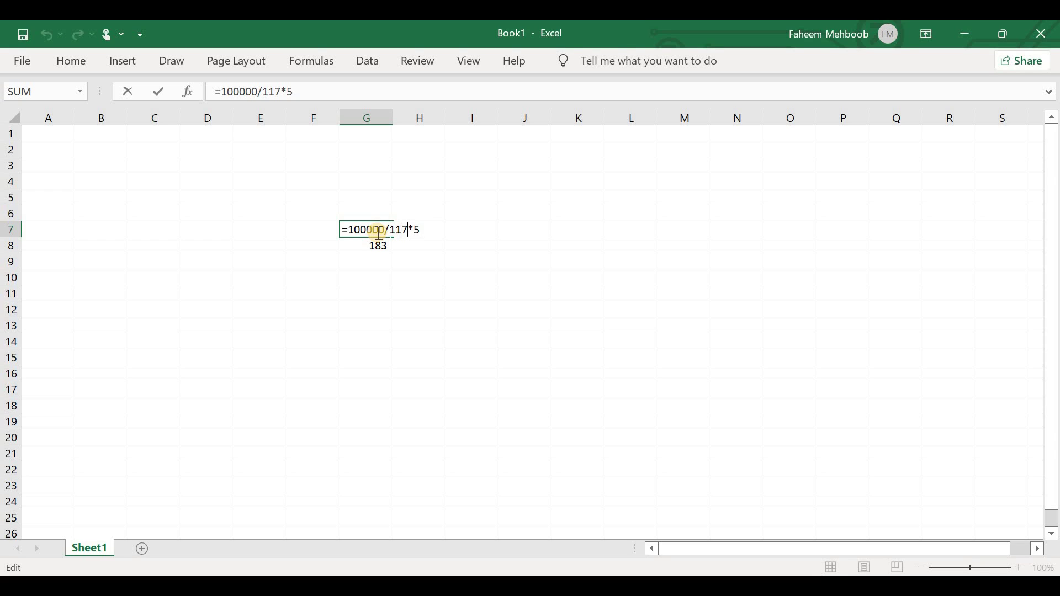
text(%)
text(%)
key(Return)
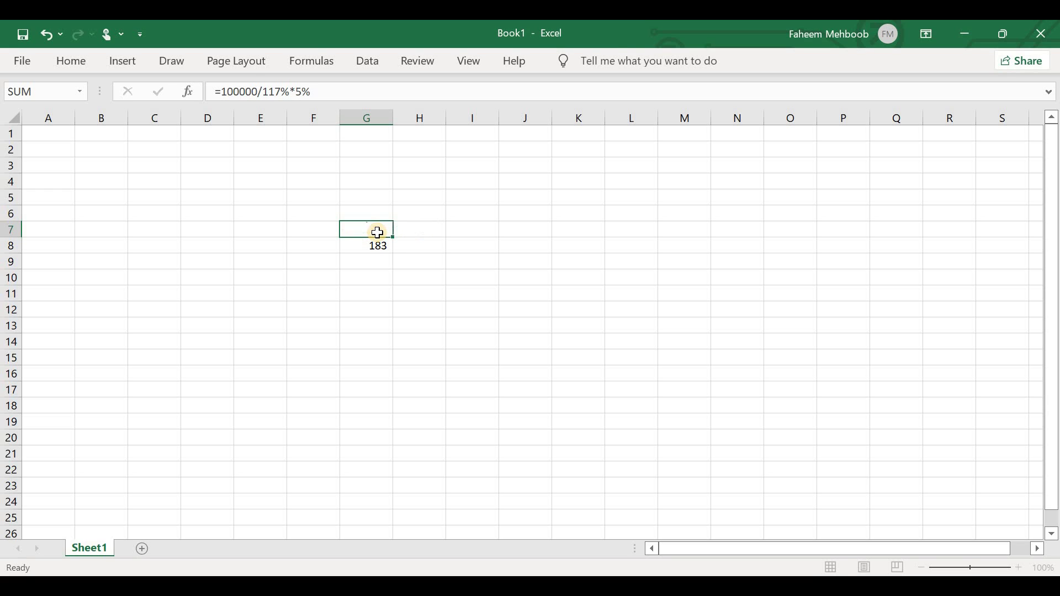
Clear the outdated 183 from G8 and copy G7's 4,274 result.
click(378, 232)
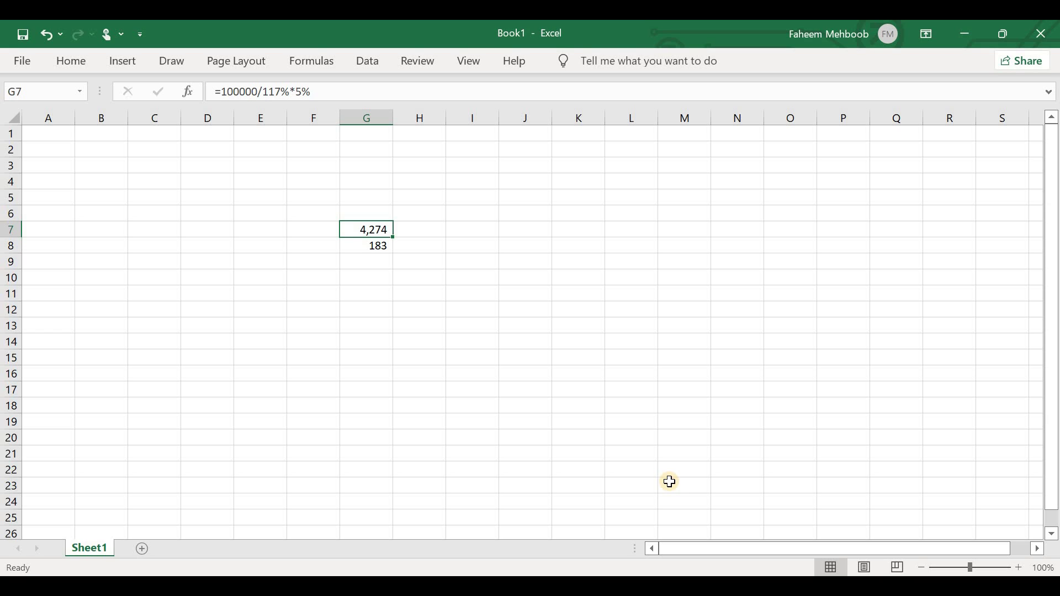
key(Down)
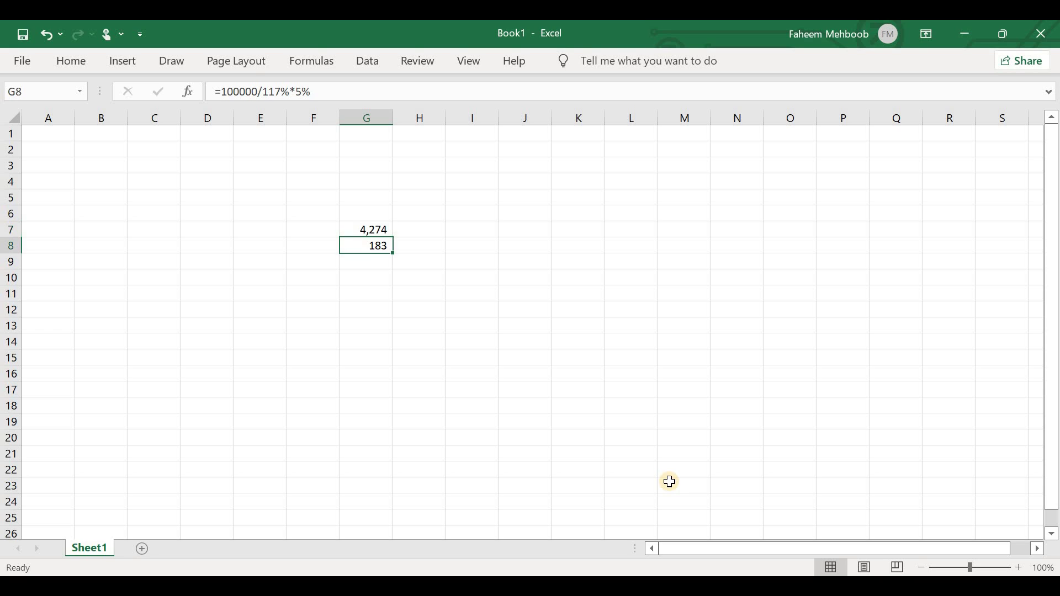
key(Up)
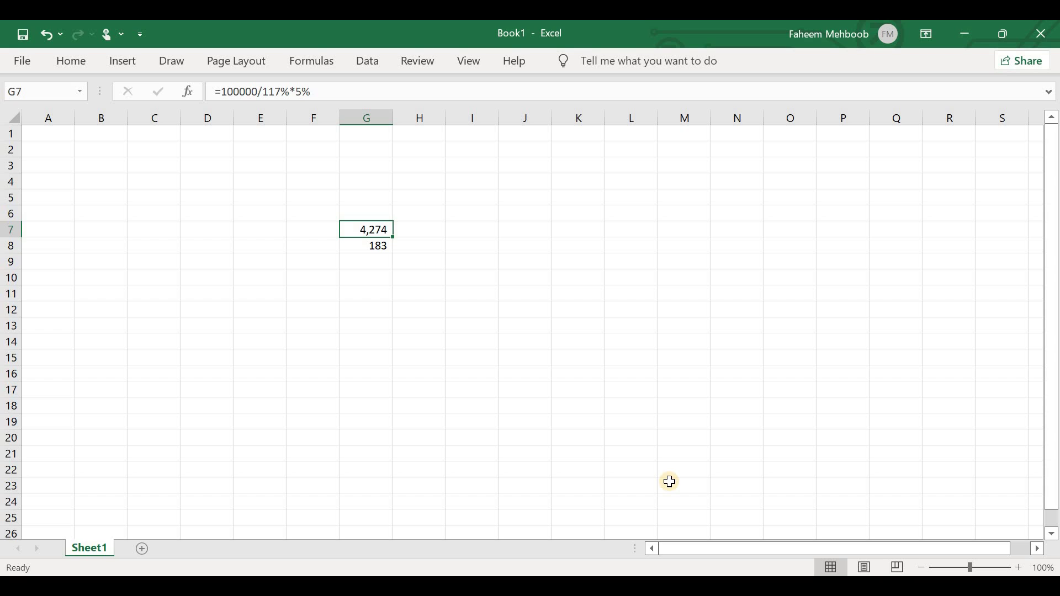
key(Down)
key(Delete)
key(Up)
key(ctrl+c)
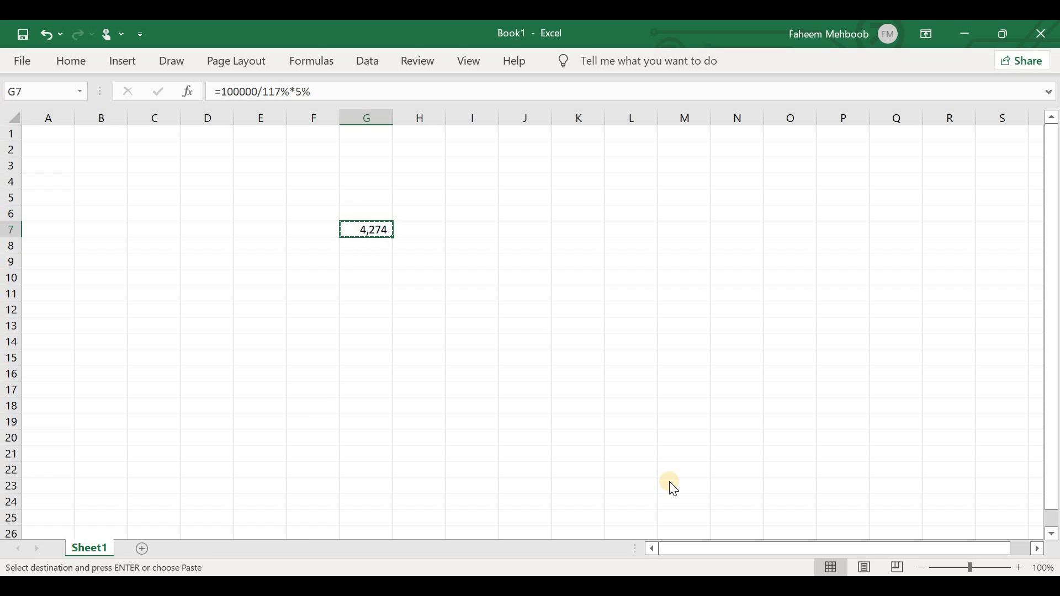
key(alt+Tab)
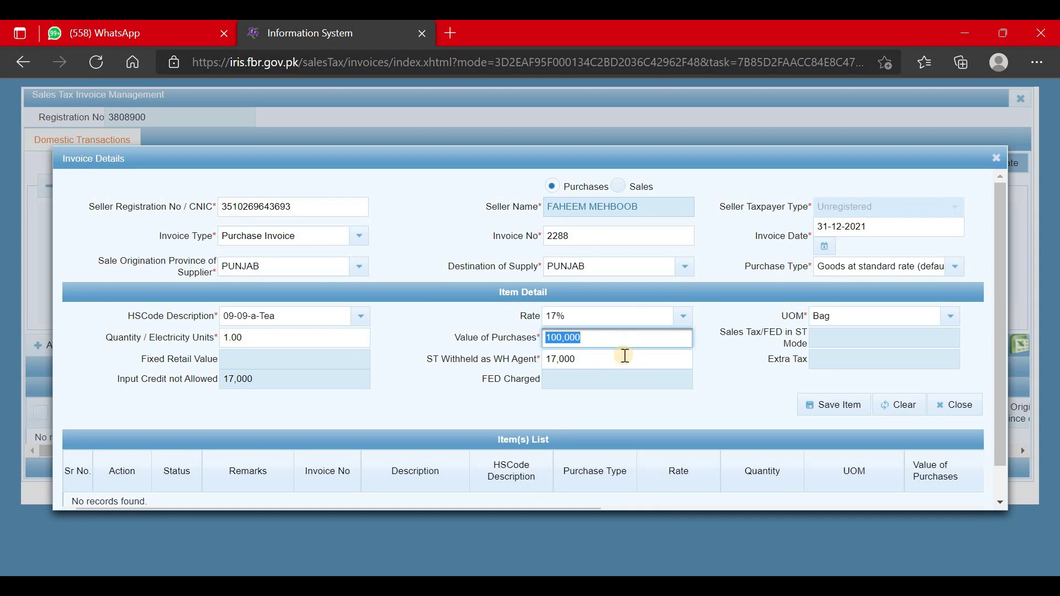
Paste 4,274 into the tea item's ST Withheld as WH Agent field.
key(Tab)
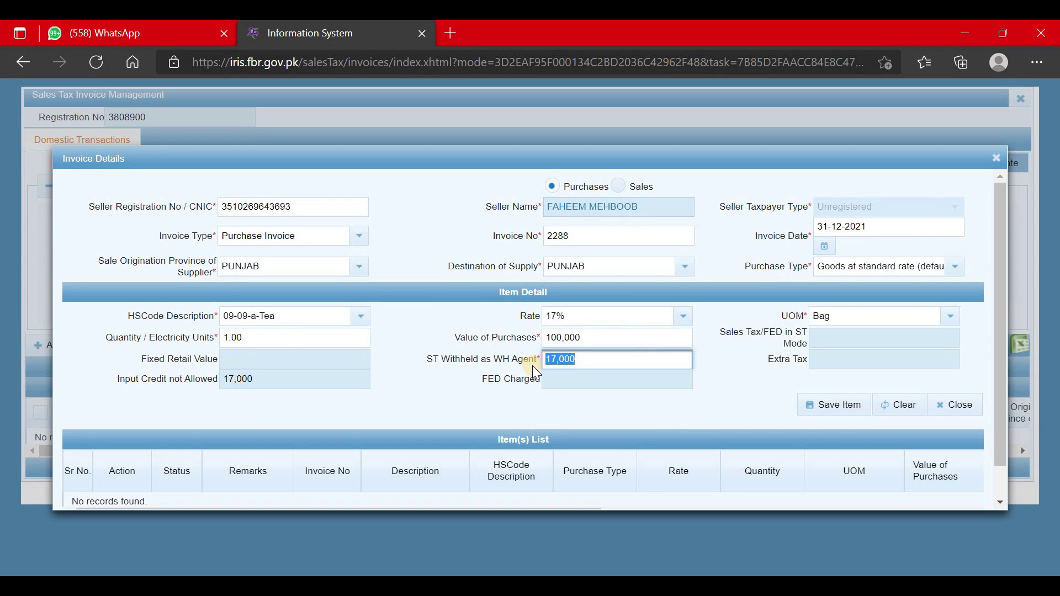
key(ctrl+v)
click(661, 409)
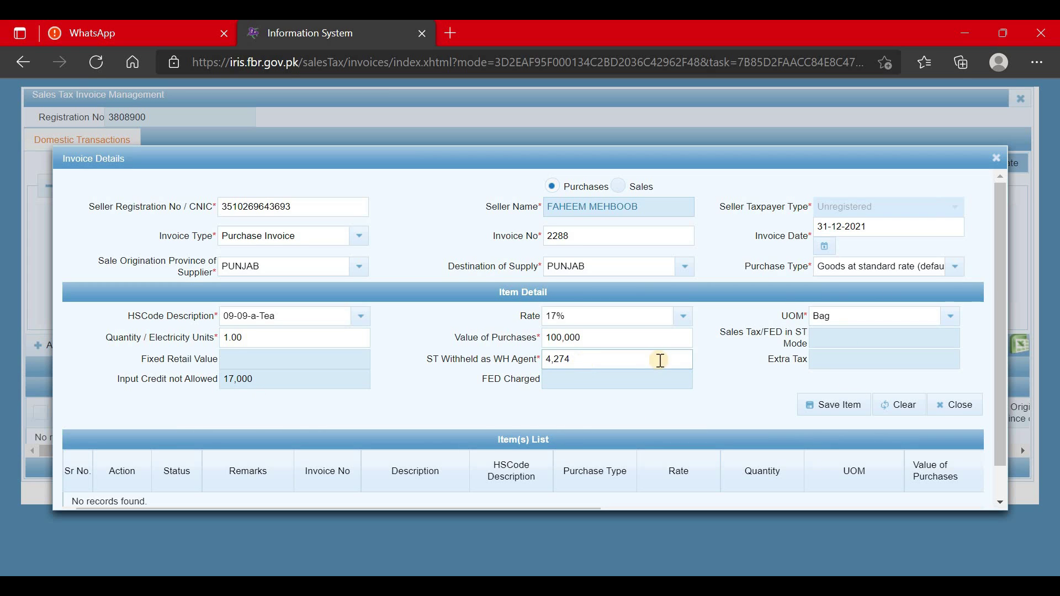
Save the tea item and review its 100,000 value and 4,274 withheld in the items list.
click(804, 404)
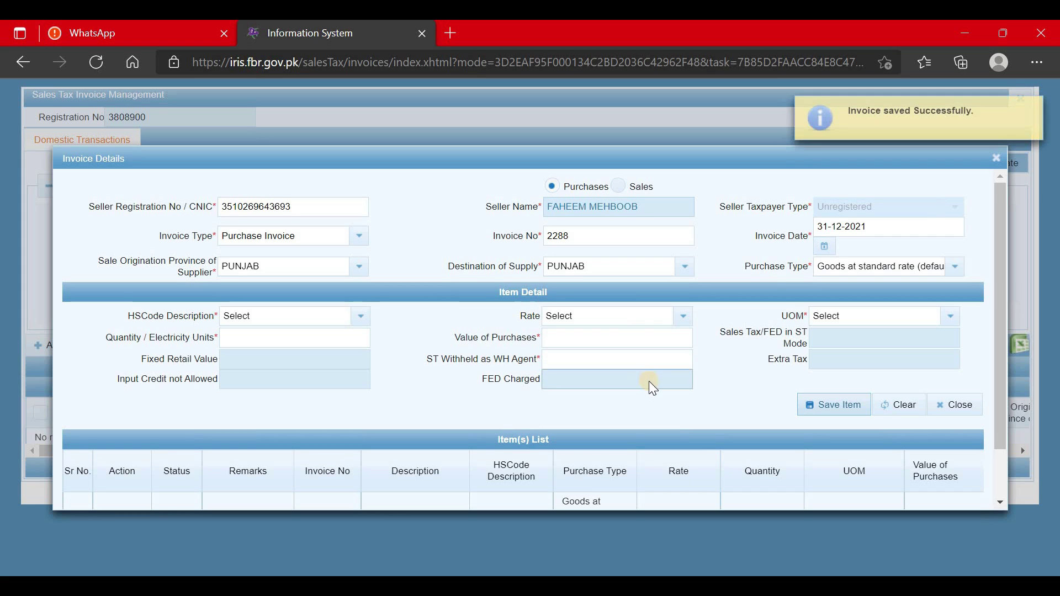
scroll(648, 381, down, 1)
drag(208, 473, 392, 495)
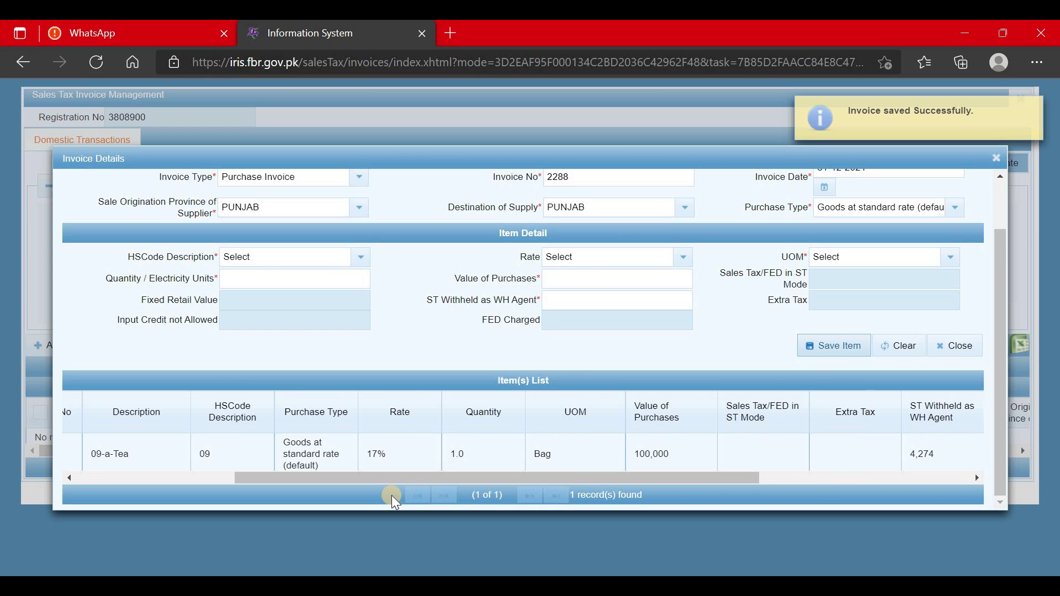